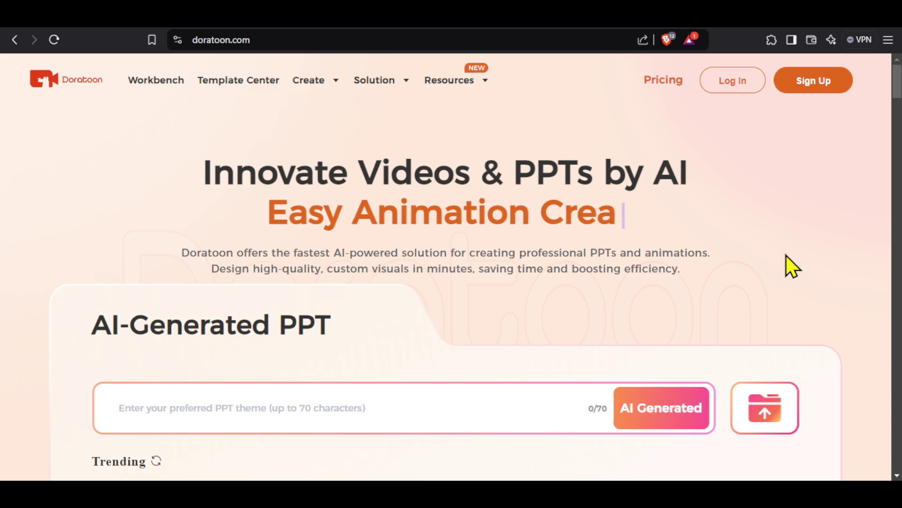
Start a new account sign-up with an email address and request the verification code.
{"action": "left_click", "coordinate": [807, 87]}
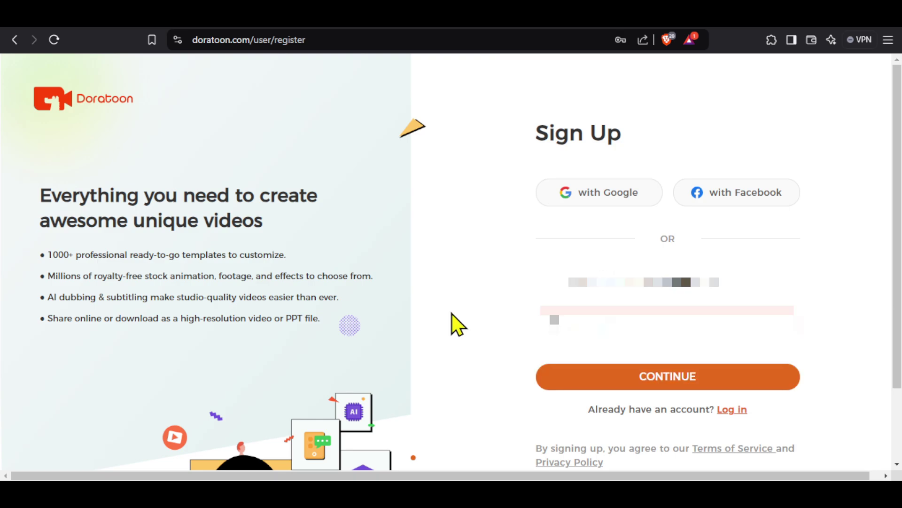
{"action": "left_click", "coordinate": [673, 379]}
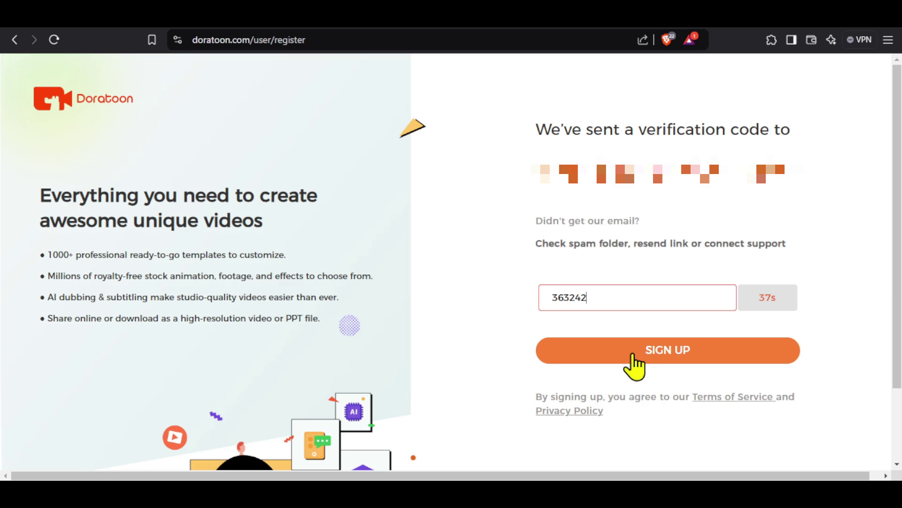
Complete the account registration and browse the Templates page.
{"action": "left_click", "coordinate": [634, 365]}
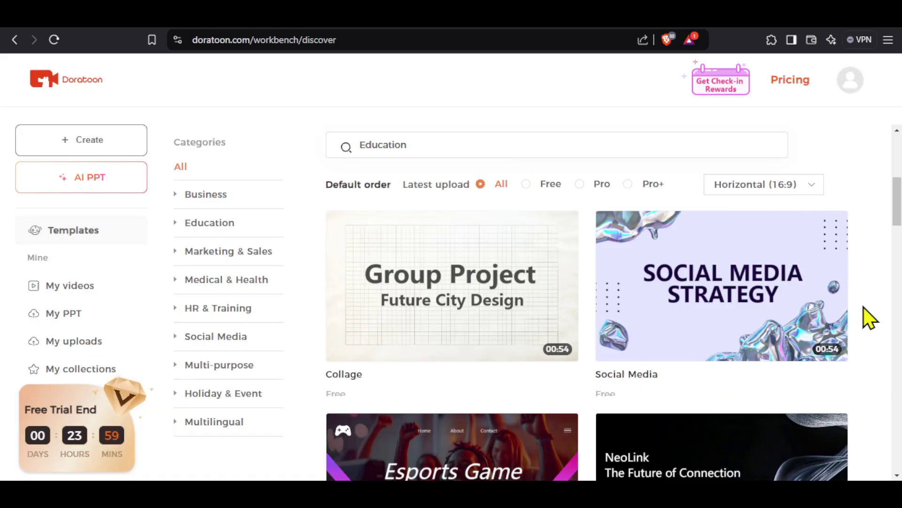
{"action": "scroll", "coordinate": [868, 319], "scroll_direction": "down", "scroll_amount": 10}
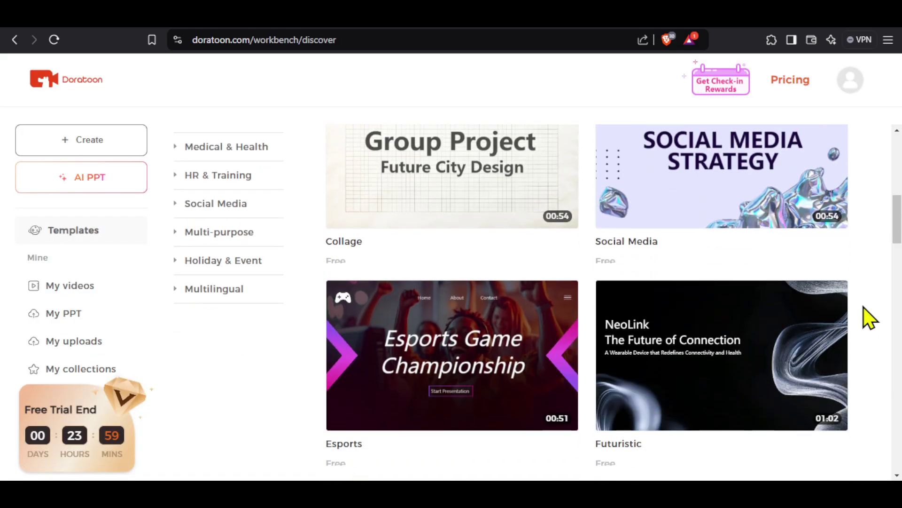
{"action": "scroll", "coordinate": [869, 318], "scroll_direction": "down", "scroll_amount": 10}
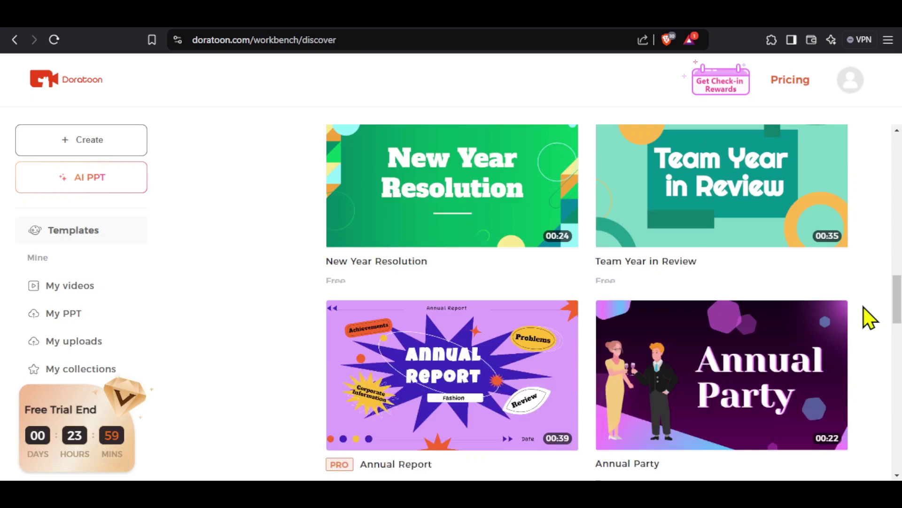
{"action": "scroll", "coordinate": [869, 319], "scroll_direction": "up", "scroll_amount": 6}
{"action": "scroll", "coordinate": [868, 318], "scroll_direction": "up", "scroll_amount": 14}
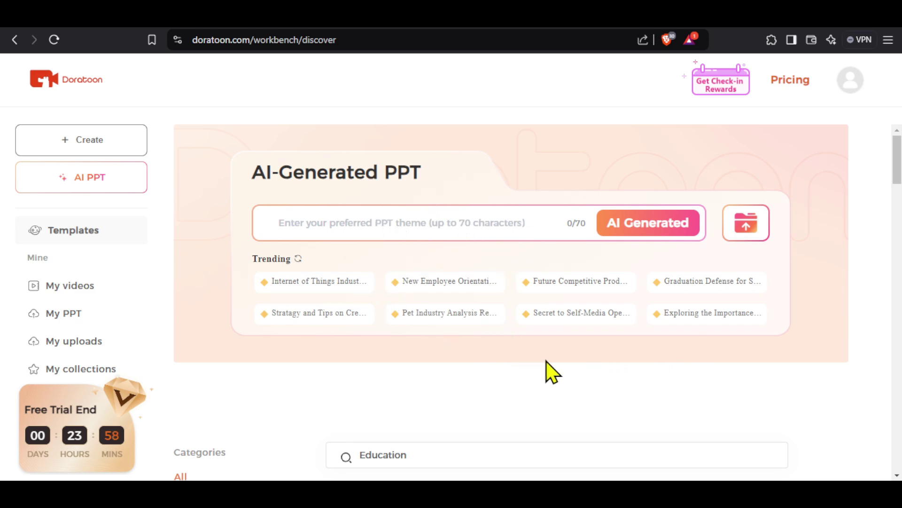
{"action": "scroll", "coordinate": [552, 371], "scroll_direction": "down", "scroll_amount": 5}
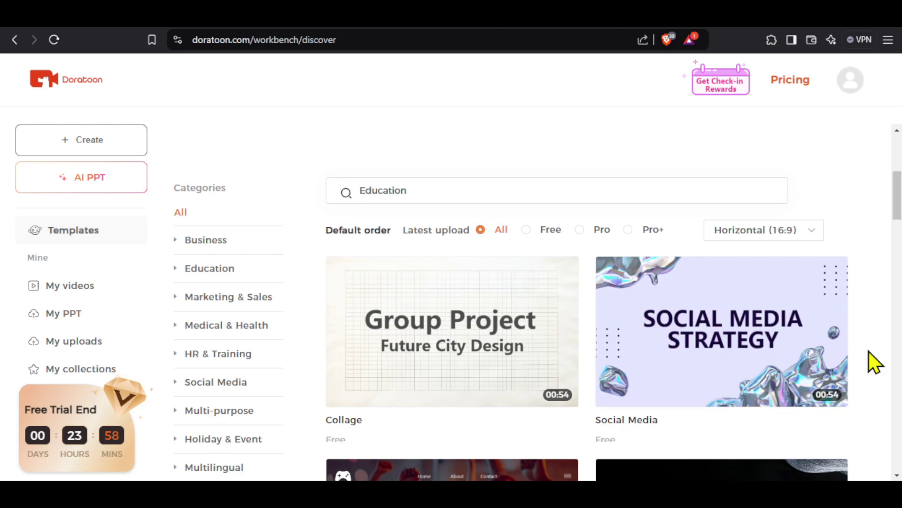
Expand the Business template category, then reset the filter to All categories.
{"action": "left_click", "coordinate": [176, 239]}
{"action": "scroll", "coordinate": [176, 250], "scroll_direction": "down", "scroll_amount": 1}
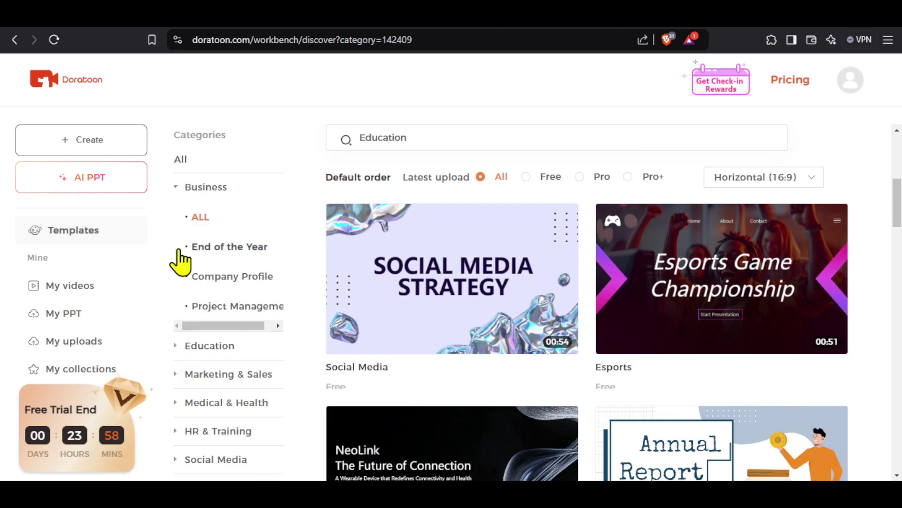
{"action": "left_click", "coordinate": [179, 197]}
{"action": "left_click", "coordinate": [175, 189]}
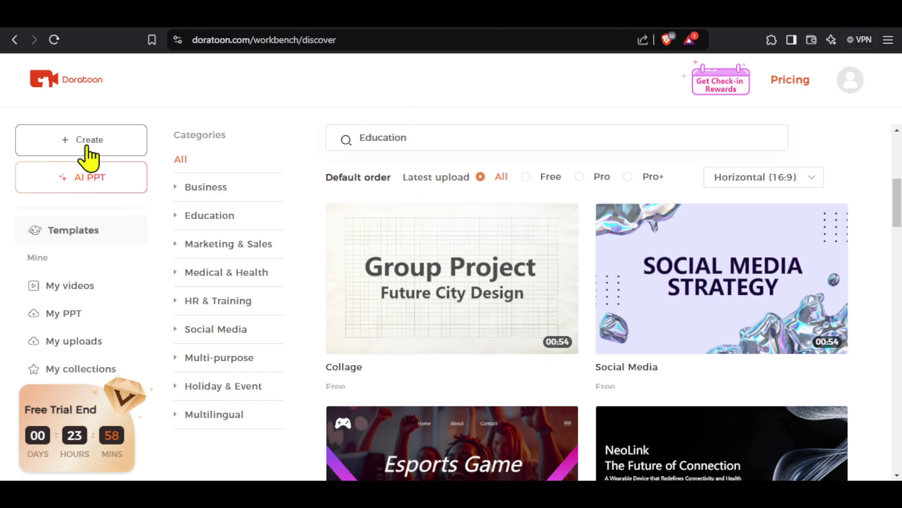
Scroll down the template grid to the Personal Annual Report card.
{"action": "scroll", "coordinate": [899, 299], "scroll_direction": "down", "scroll_amount": 5}
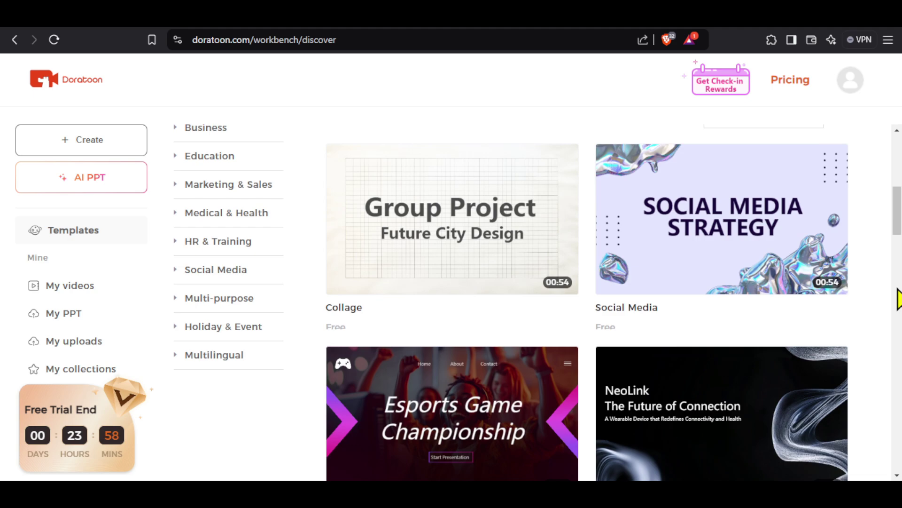
{"action": "scroll", "coordinate": [898, 300], "scroll_direction": "down", "scroll_amount": 8}
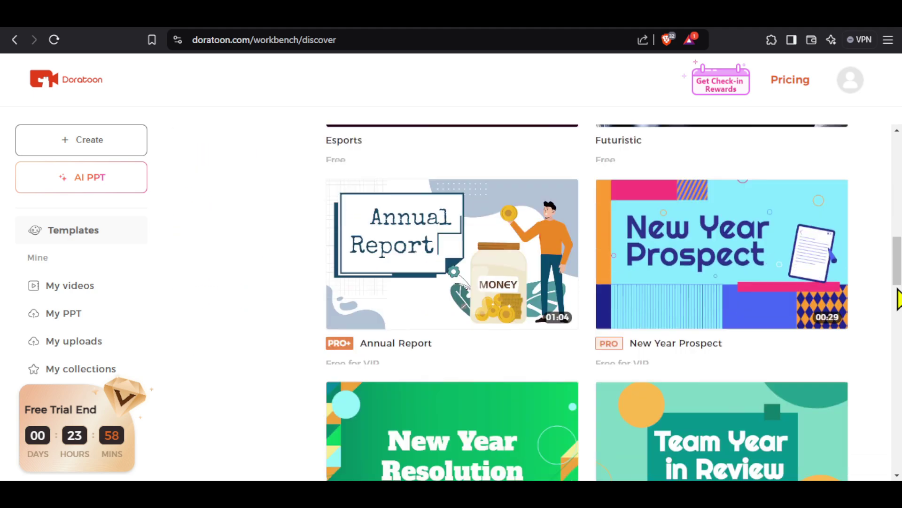
{"action": "scroll", "coordinate": [898, 299], "scroll_direction": "down", "scroll_amount": 1}
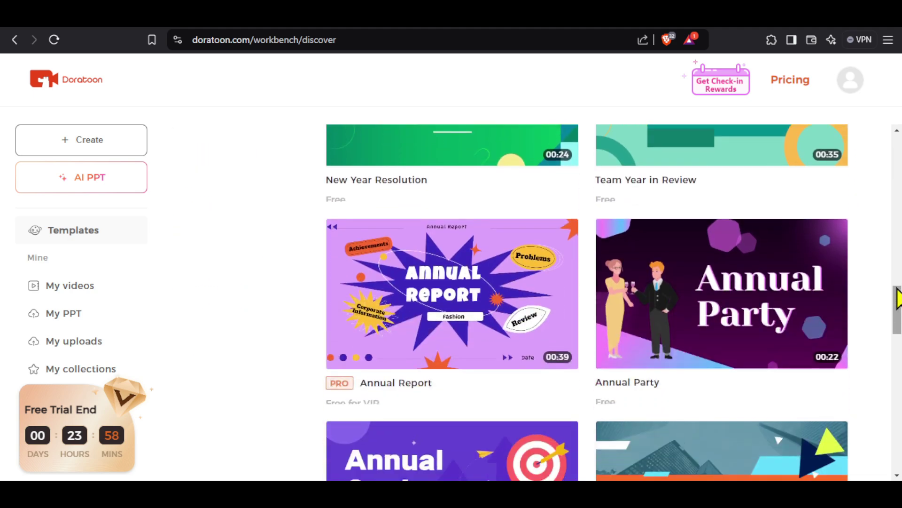
{"action": "scroll", "coordinate": [899, 299], "scroll_direction": "down", "scroll_amount": 9}
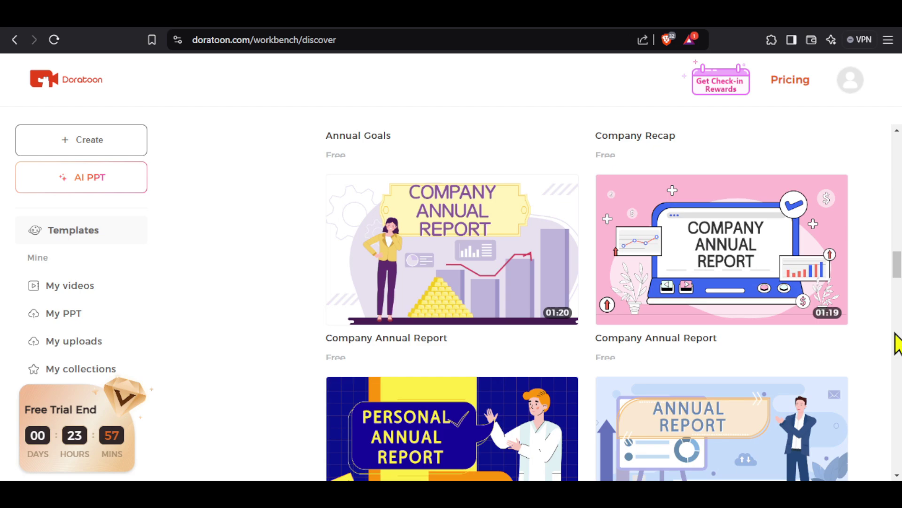
{"action": "scroll", "coordinate": [894, 338], "scroll_direction": "down", "scroll_amount": 1}
{"action": "mouse_move", "coordinate": [836, 373]}
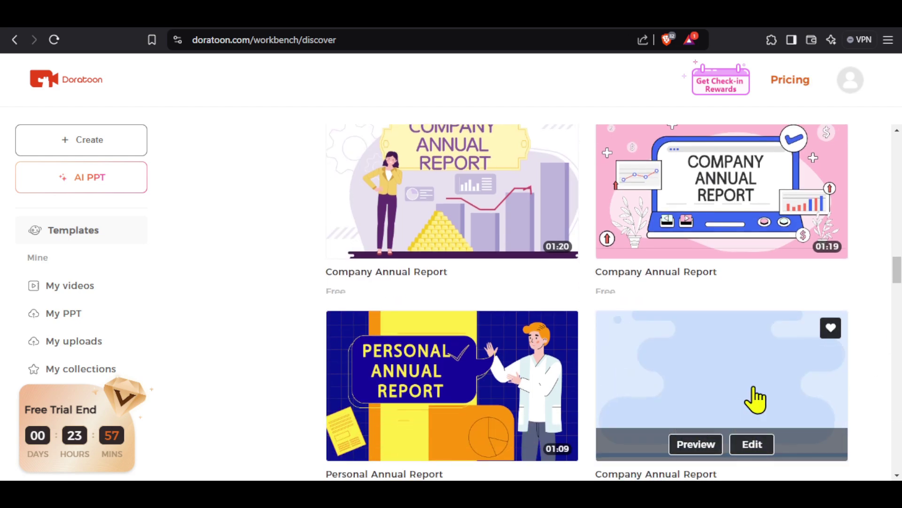
{"action": "mouse_move", "coordinate": [468, 359]}
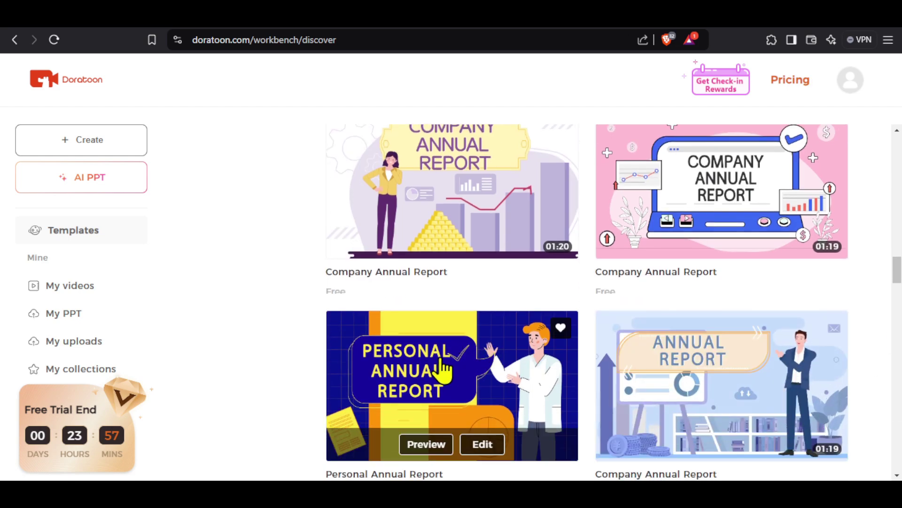
Preview the Personal Annual Report template and open it for editing.
{"action": "left_click", "coordinate": [426, 444]}
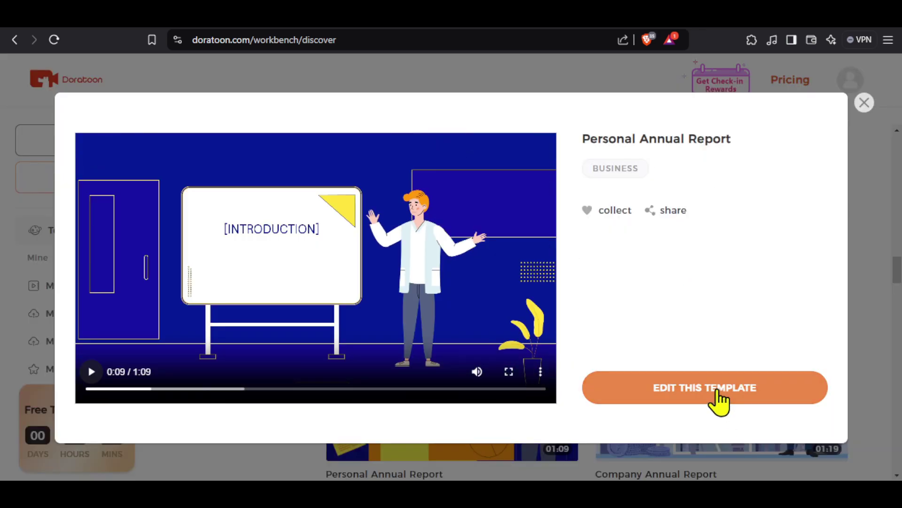
{"action": "left_click", "coordinate": [719, 392]}
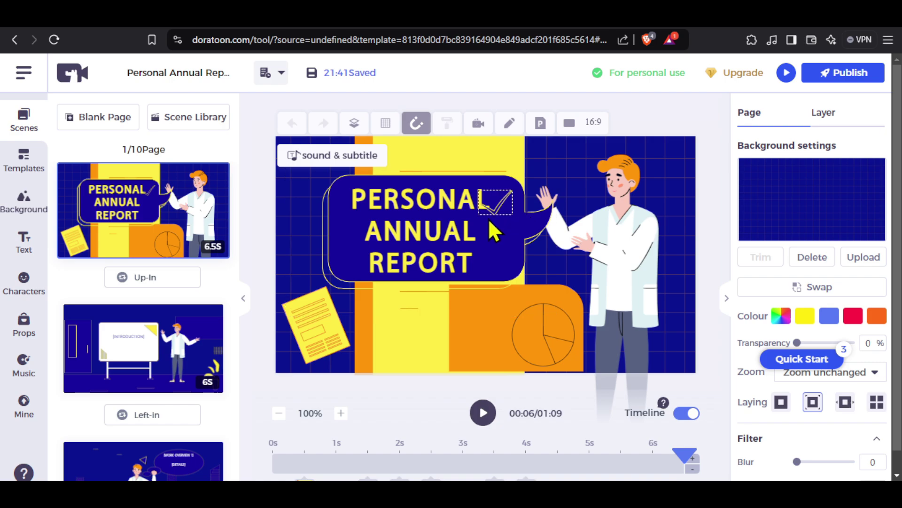
Replace the first scene's title 'PERSONAL ANNUAL REPORT' with 'Digital Marketing'.
{"action": "mouse_move", "coordinate": [166, 210]}
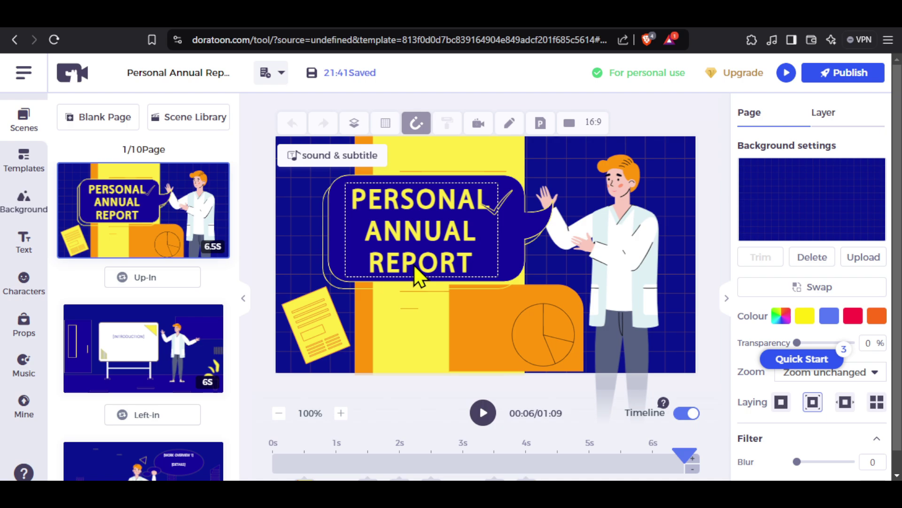
{"action": "left_click", "coordinate": [424, 241]}
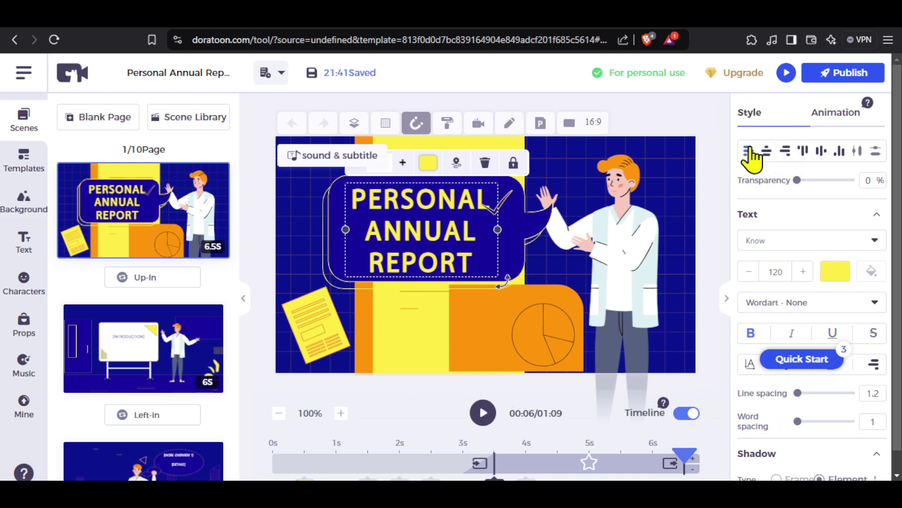
{"action": "double_click", "coordinate": [414, 229]}
{"action": "key", "text": "ctrl+a"}
{"action": "type", "text": "Dig"}
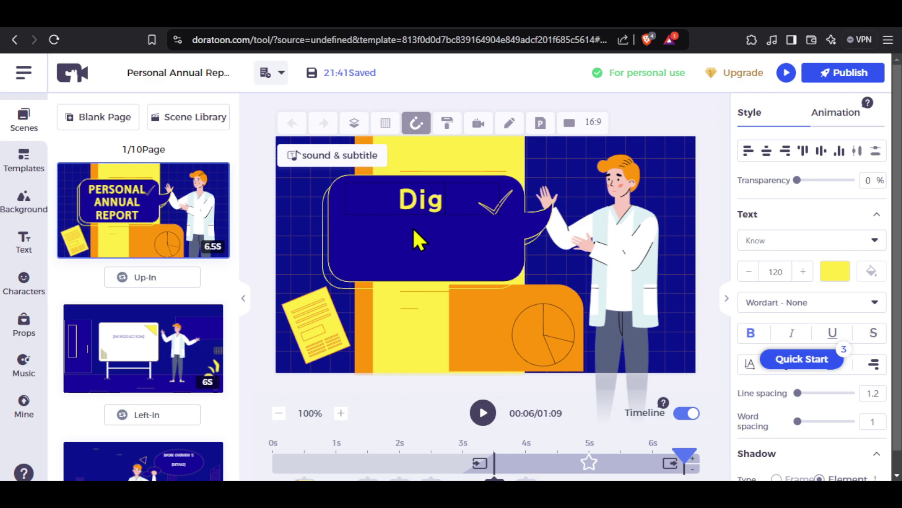
{"action": "type", "text": "ital Marketing"}
{"action": "left_click", "coordinate": [477, 89]}
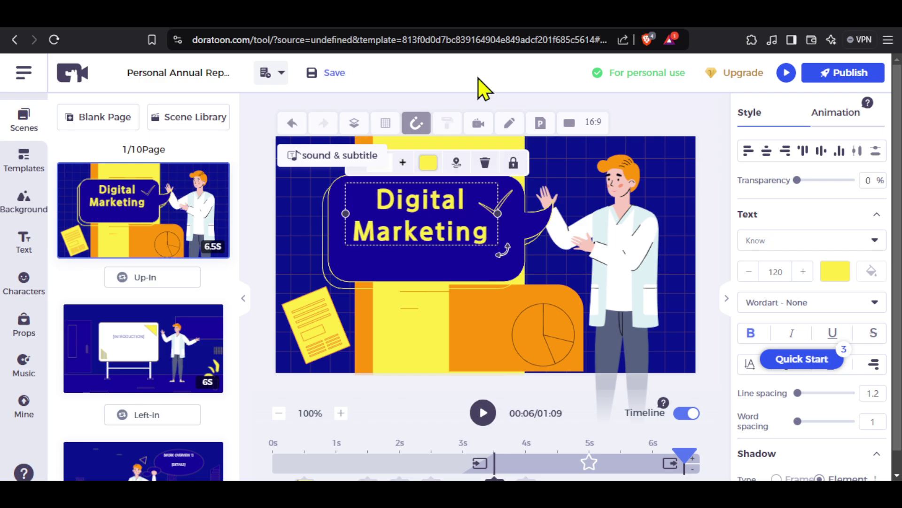
Try a yellow page background, then swap the first scene for the Opening Speech scene.
{"action": "left_click", "coordinate": [692, 167]}
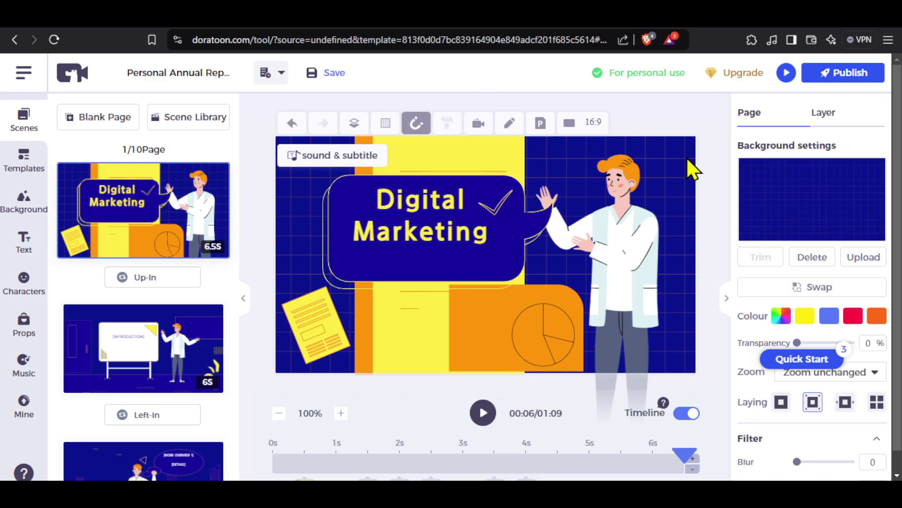
{"action": "left_click", "coordinate": [805, 315]}
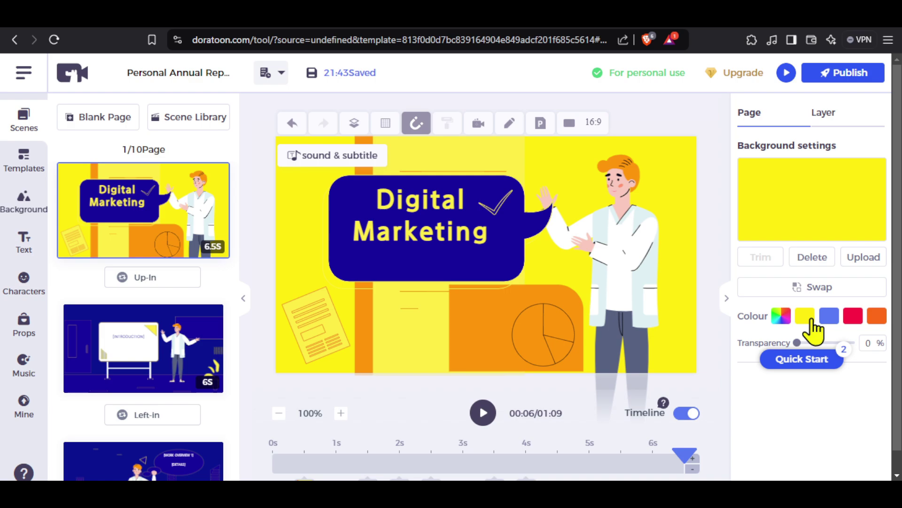
{"action": "left_click", "coordinate": [292, 128]}
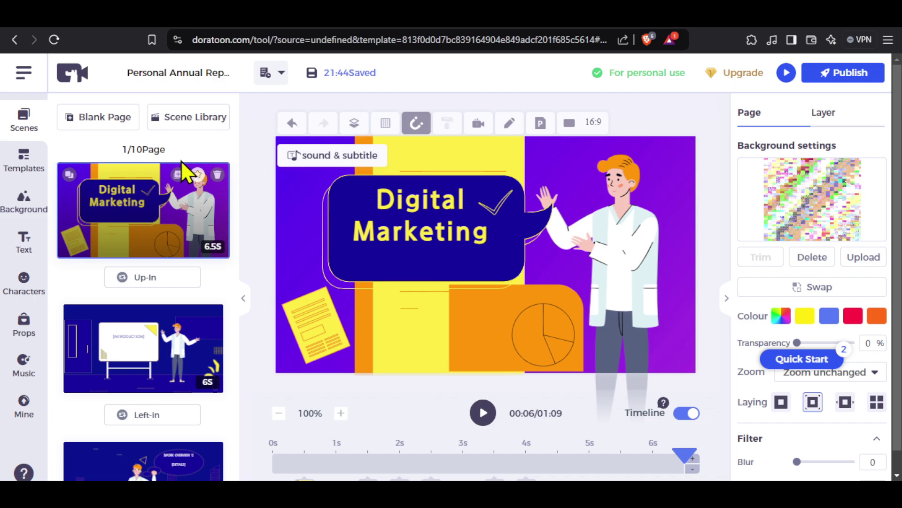
{"action": "left_click", "coordinate": [190, 124]}
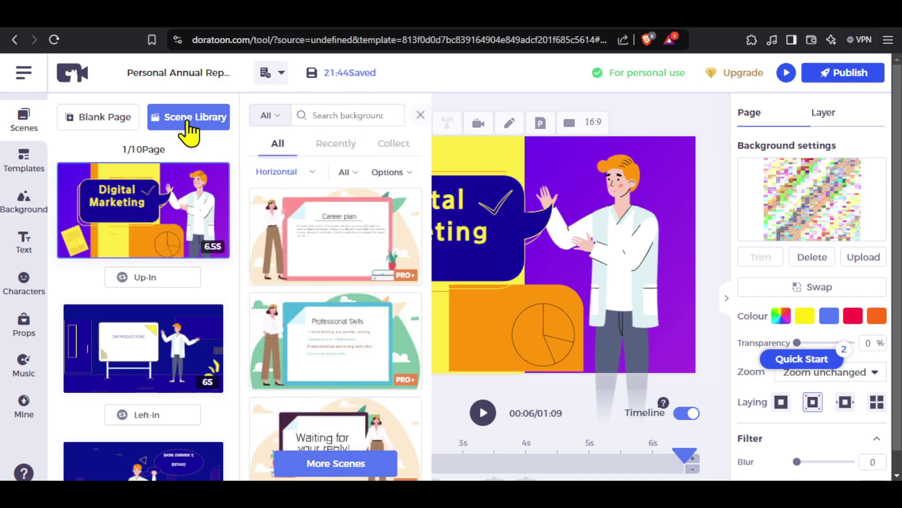
{"action": "left_click", "coordinate": [347, 376]}
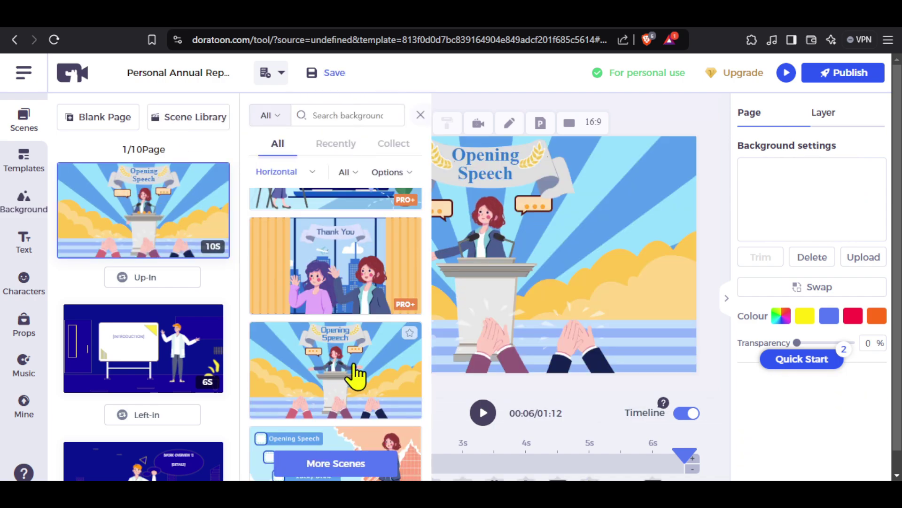
Give the presenter a straight path toward the whiteboard and delete the empty upper-right frame.
{"action": "left_click", "coordinate": [421, 115]}
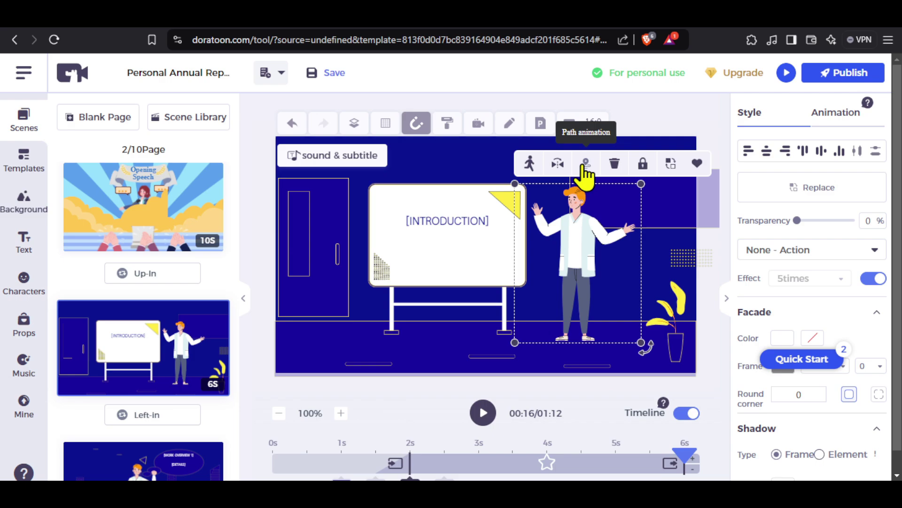
{"action": "left_click", "coordinate": [584, 165]}
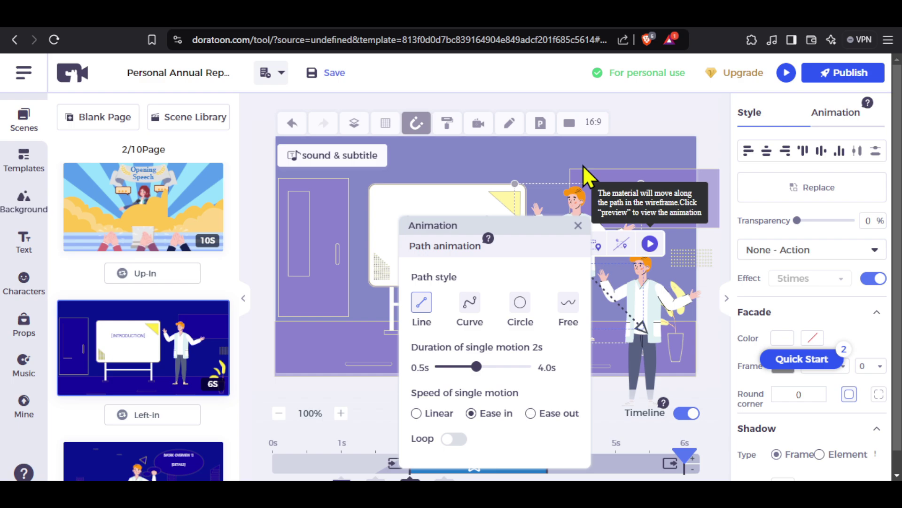
{"action": "left_click", "coordinate": [583, 165]}
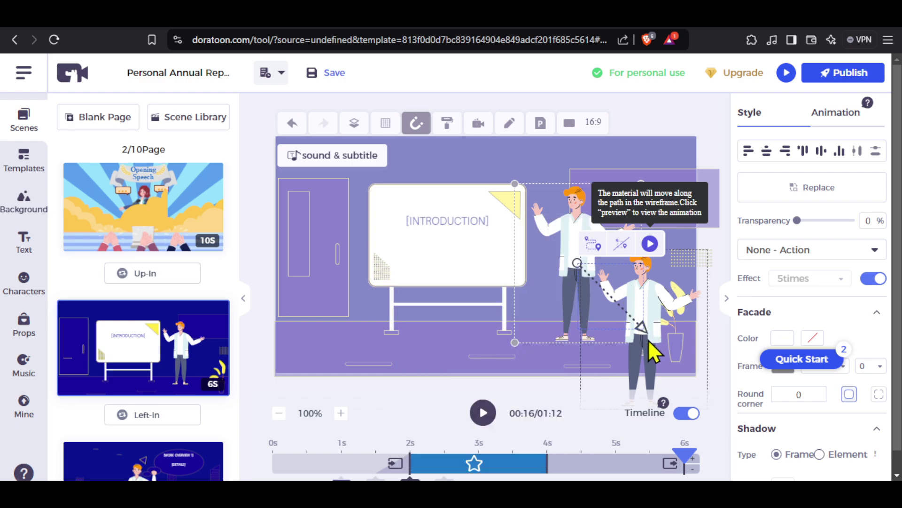
{"action": "left_click_drag", "start_coordinate": [649, 340], "coordinate": [484, 277]}
{"action": "left_click", "coordinate": [677, 201]}
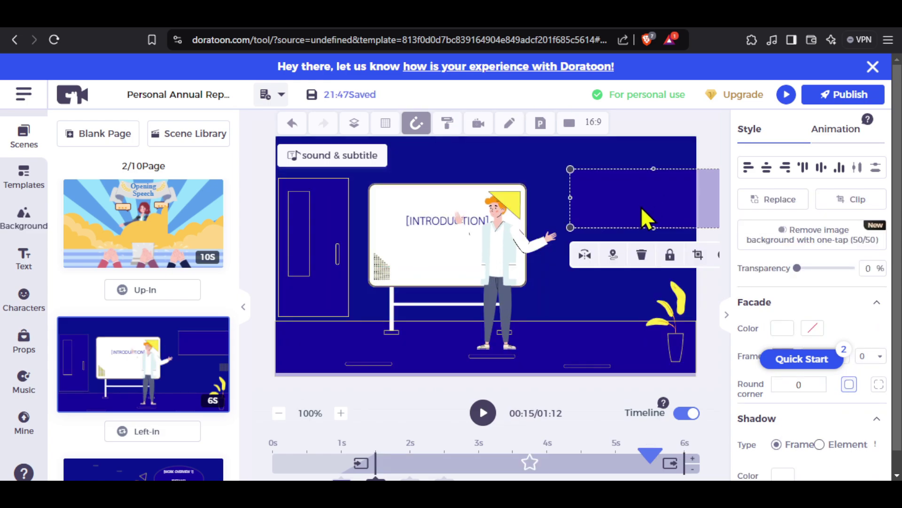
{"action": "left_click", "coordinate": [642, 255]}
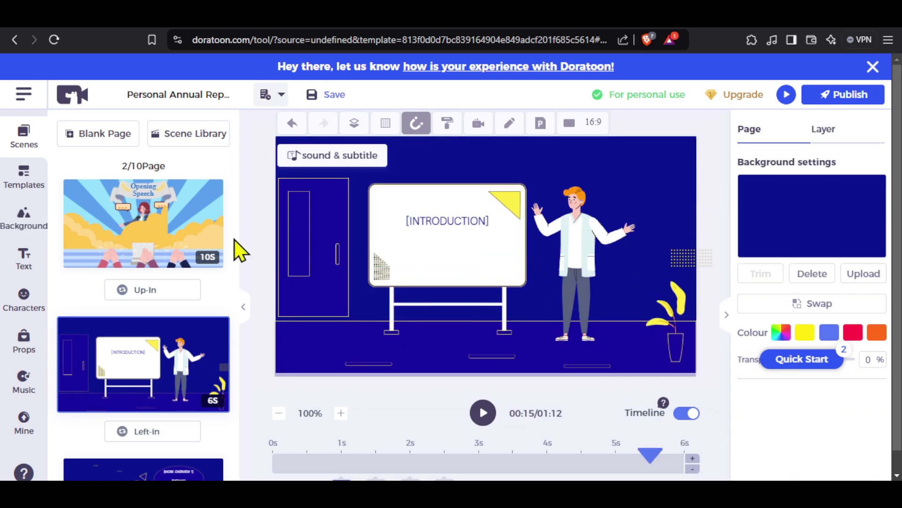
Add Neon Light text reading 'Welcome to our video' on the whiteboard below INTRODUCTION.
{"action": "left_click", "coordinate": [18, 182]}
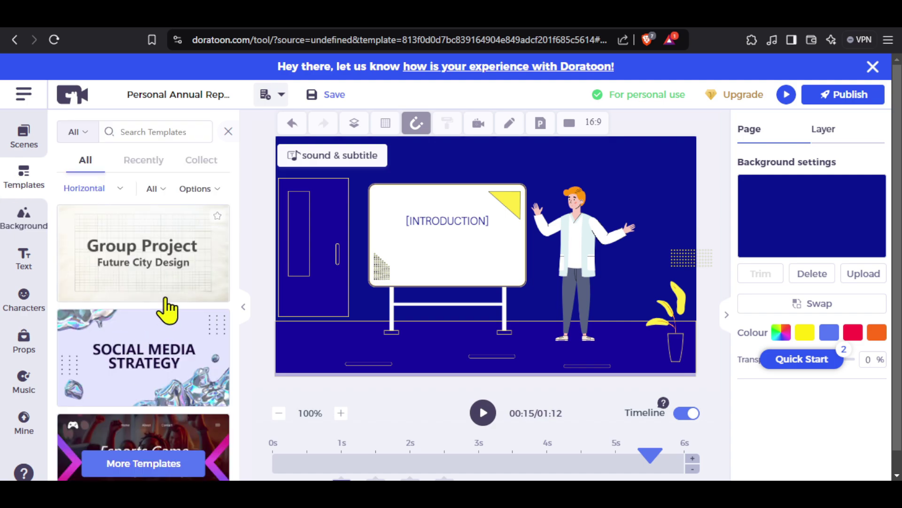
{"action": "scroll", "coordinate": [168, 308], "scroll_direction": "down", "scroll_amount": 4}
{"action": "scroll", "coordinate": [168, 308], "scroll_direction": "up", "scroll_amount": 3}
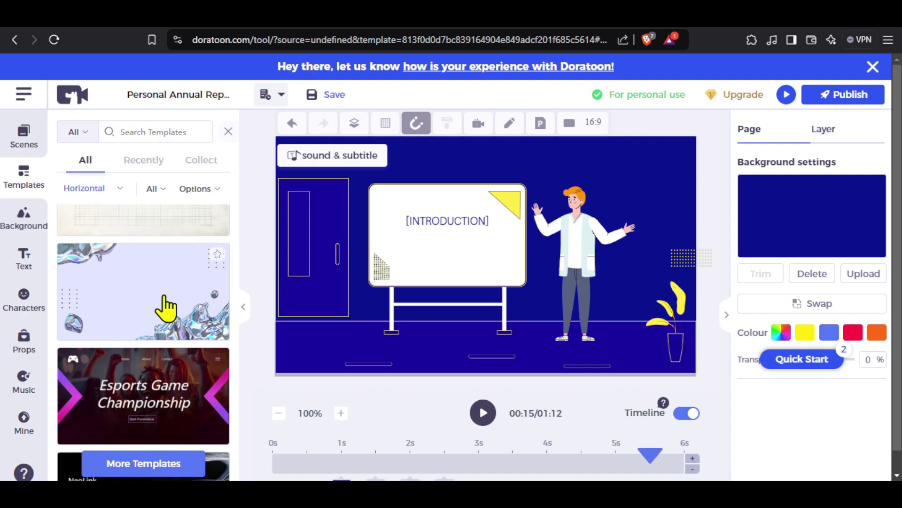
{"action": "left_click", "coordinate": [24, 267]}
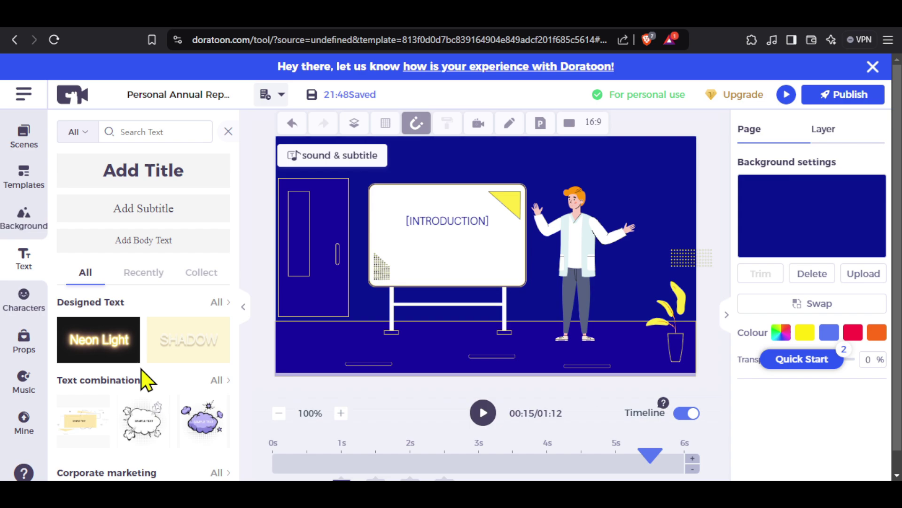
{"action": "left_click", "coordinate": [97, 341]}
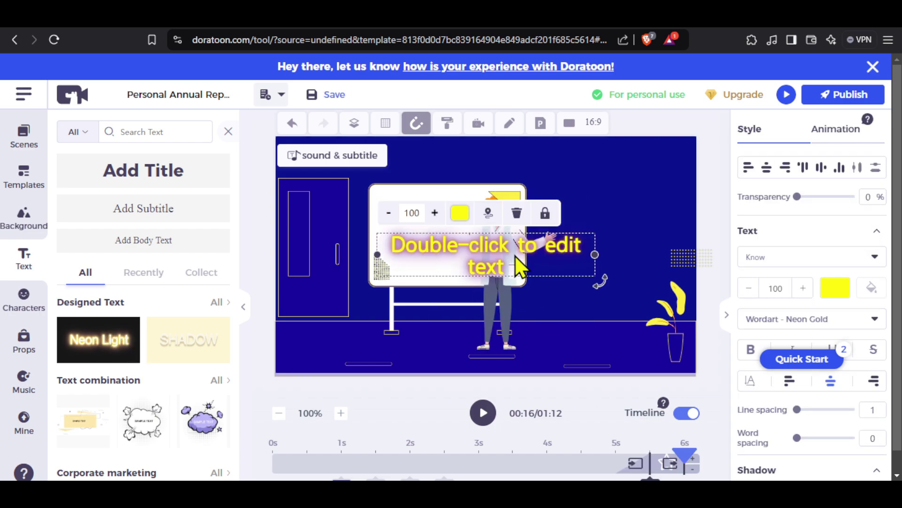
{"action": "double_click", "coordinate": [517, 267]}
{"action": "type", "text": "Welcome to our video"}
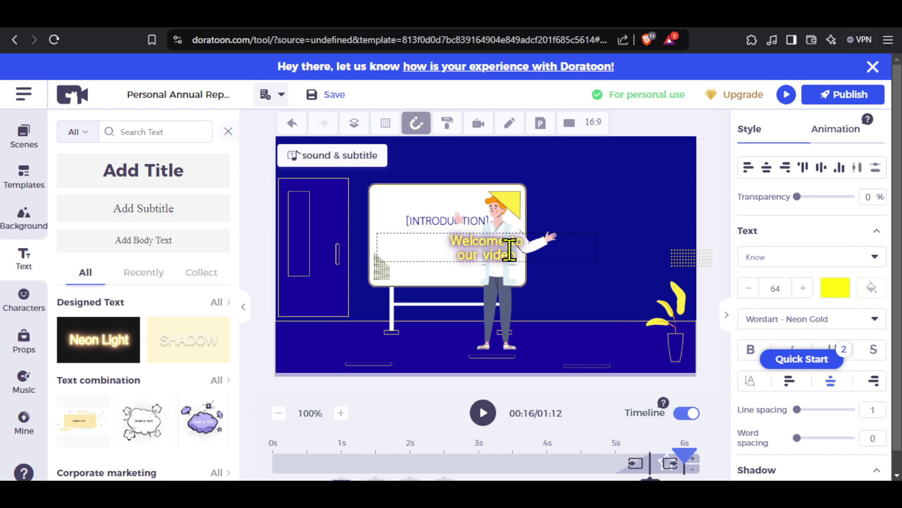
{"action": "left_click_drag", "start_coordinate": [532, 253], "coordinate": [457, 255]}
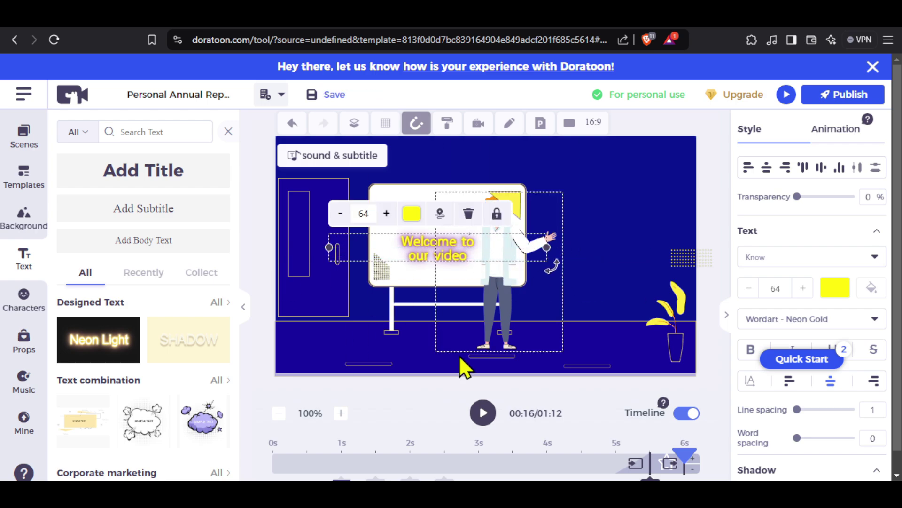
{"action": "left_click", "coordinate": [266, 273]}
{"action": "left_click", "coordinate": [31, 303]}
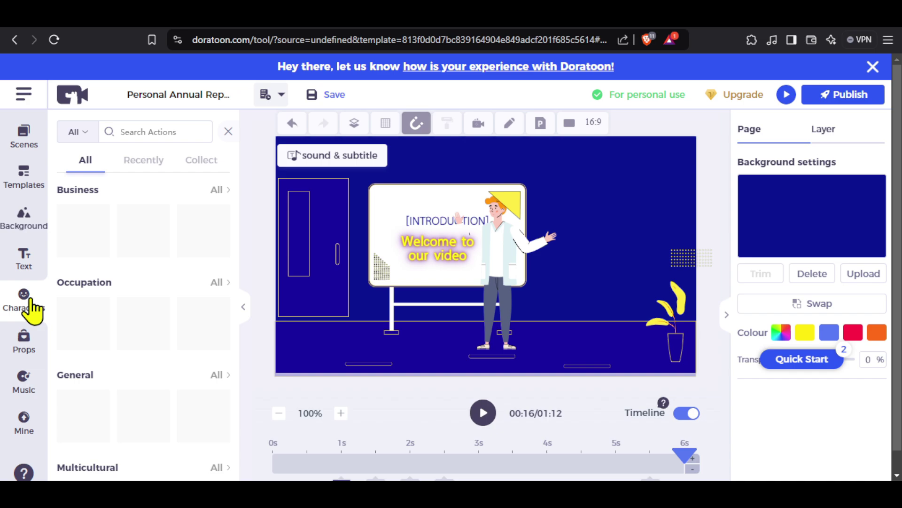
Add the Business Man in the Explain pose, enlarge him, and place him left of the whiteboard.
{"action": "scroll", "coordinate": [125, 397], "scroll_direction": "down", "scroll_amount": 8}
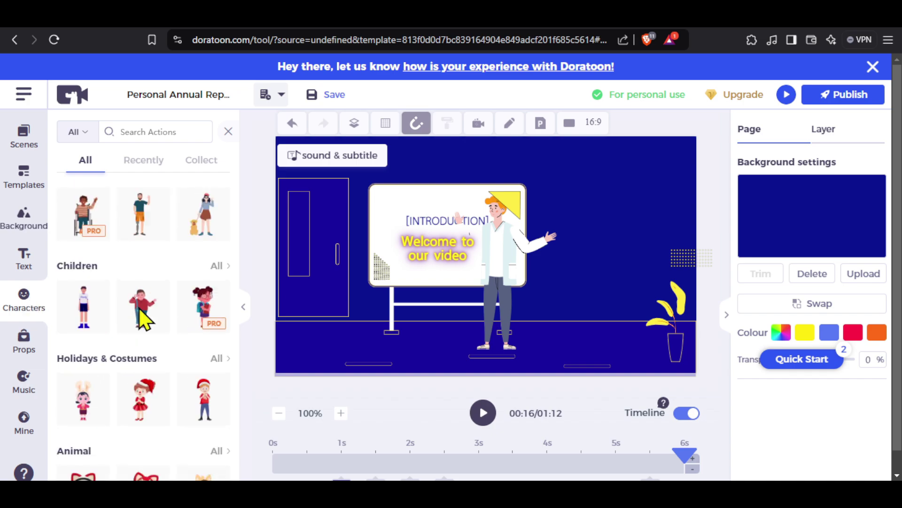
{"action": "scroll", "coordinate": [141, 320], "scroll_direction": "up", "scroll_amount": 8}
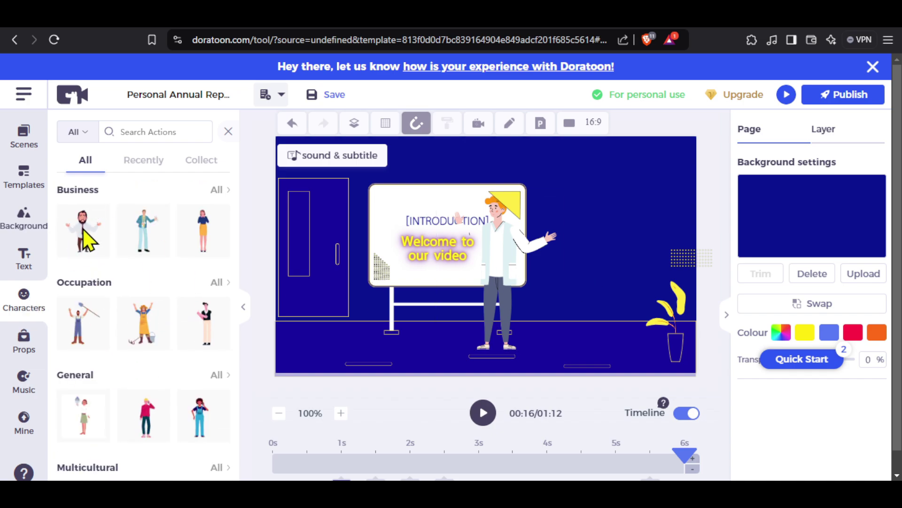
{"action": "mouse_move", "coordinate": [84, 243]}
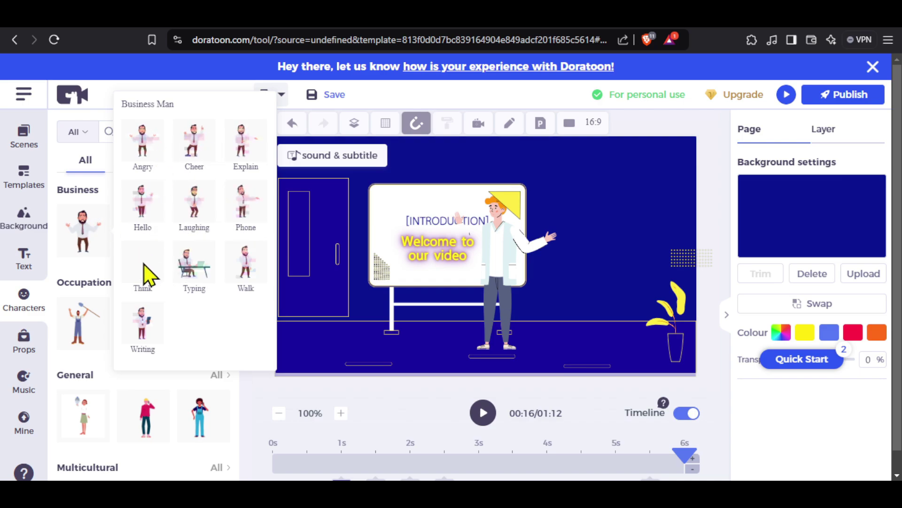
{"action": "left_click", "coordinate": [245, 144]}
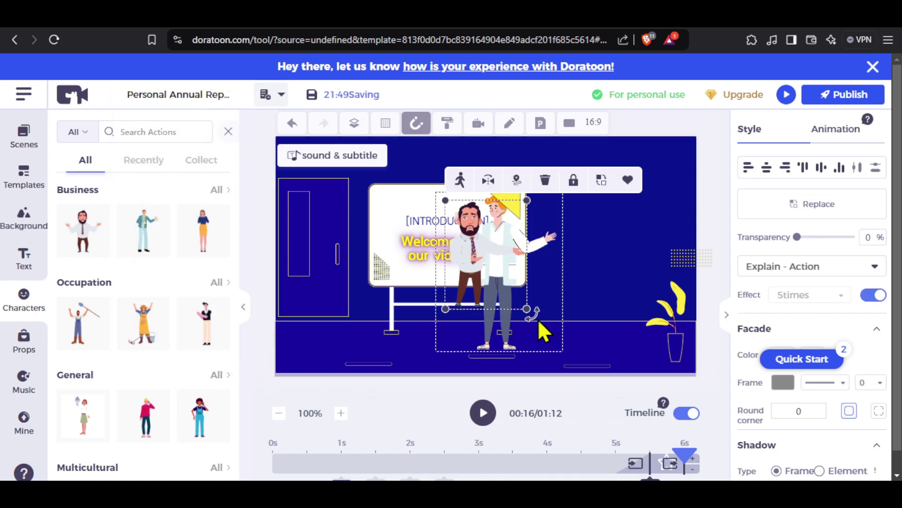
{"action": "left_click_drag", "start_coordinate": [527, 309], "coordinate": [570, 333]}
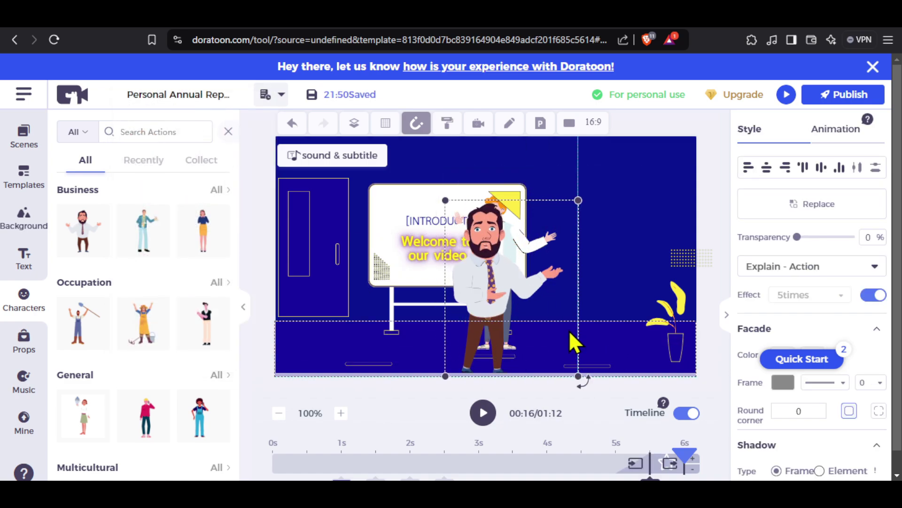
{"action": "left_click_drag", "start_coordinate": [506, 298], "coordinate": [359, 282]}
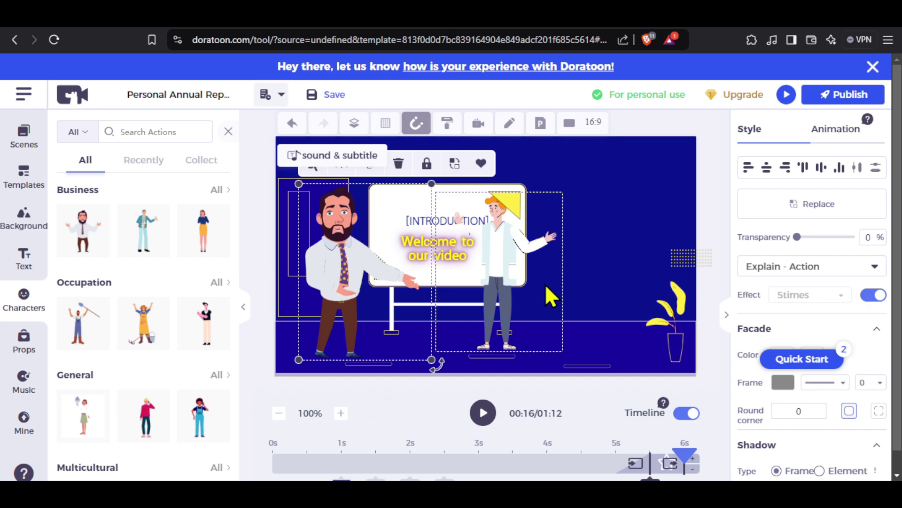
{"action": "left_click", "coordinate": [22, 339]}
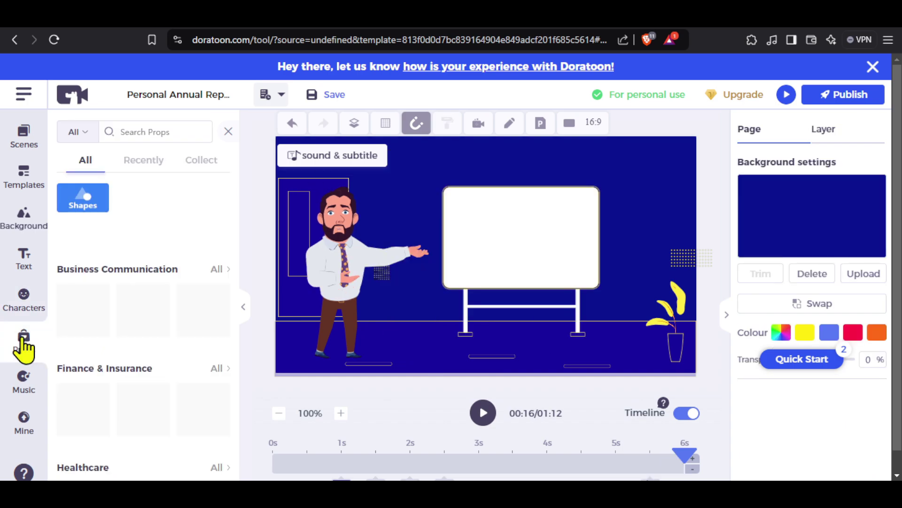
Add the 65% pie-chart prop from Charts, shrink it, and centre it on the whiteboard.
{"action": "left_click", "coordinate": [202, 238]}
{"action": "left_click", "coordinate": [200, 242]}
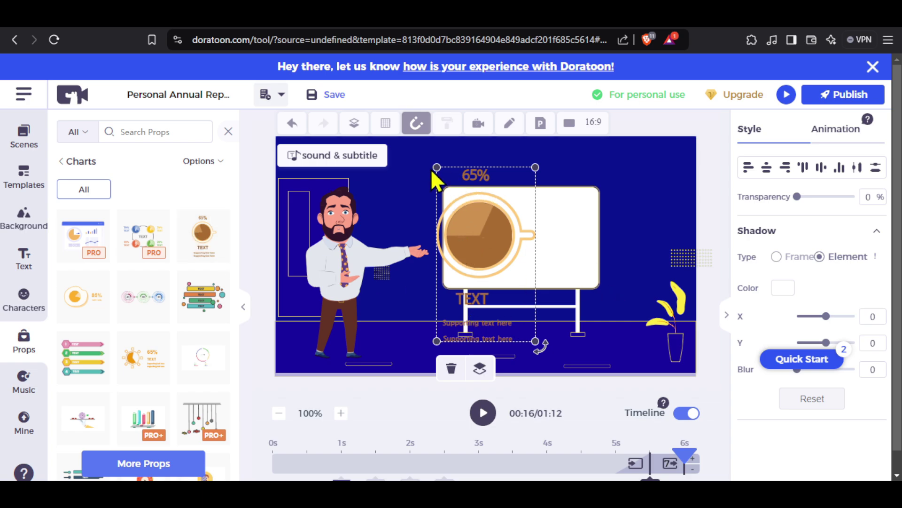
{"action": "left_click_drag", "start_coordinate": [437, 165], "coordinate": [485, 254]}
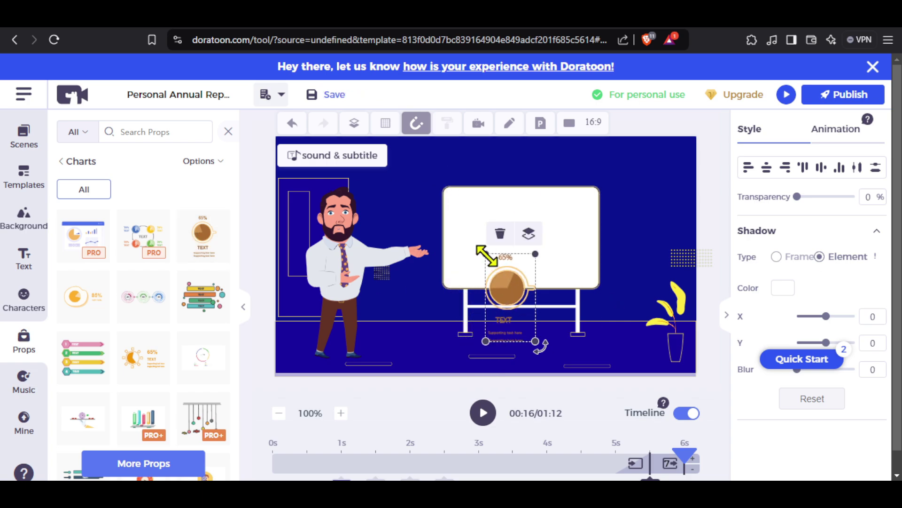
{"action": "left_click_drag", "start_coordinate": [506, 286], "coordinate": [519, 238]}
Open the uploaded audio folder under Music's Mine materials.
{"action": "left_click", "coordinate": [23, 378]}
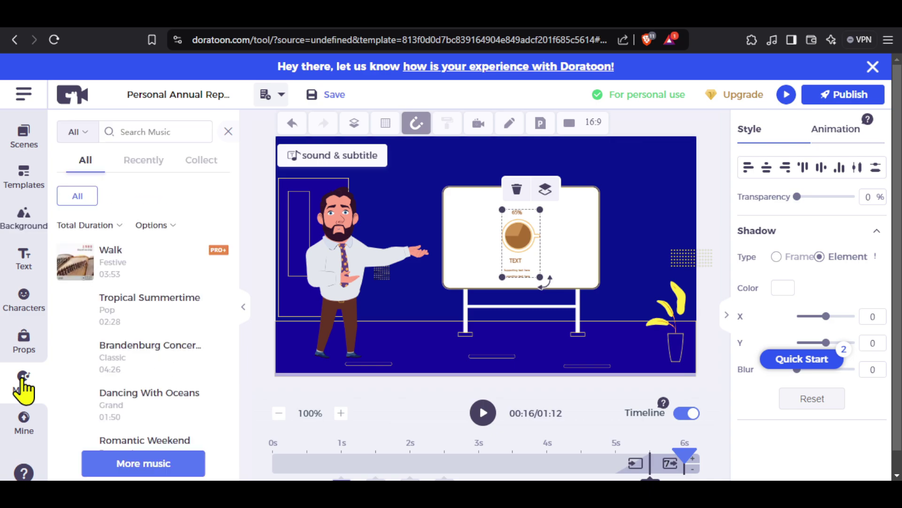
{"action": "scroll", "coordinate": [155, 362], "scroll_direction": "down", "scroll_amount": 3}
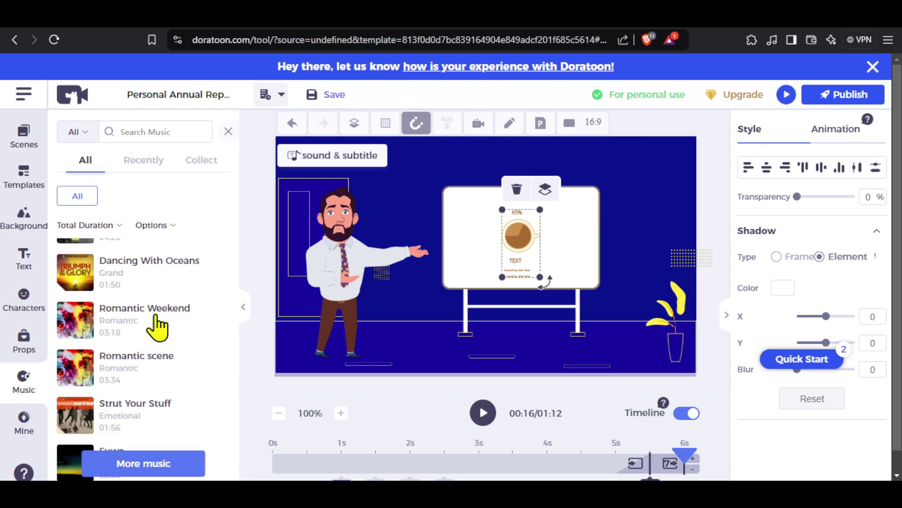
{"action": "left_click", "coordinate": [24, 421]}
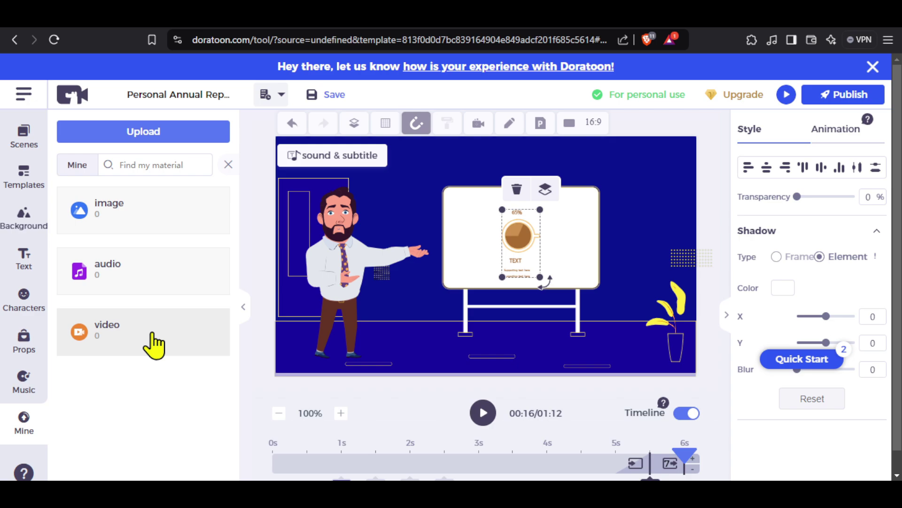
{"action": "left_click", "coordinate": [137, 277]}
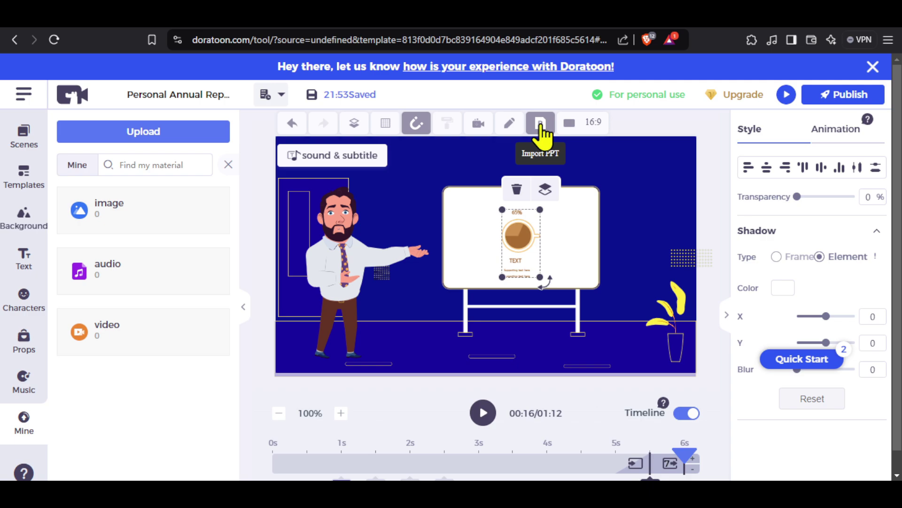
Check the video's 16:9 aspect-ratio options.
{"action": "left_click", "coordinate": [587, 123]}
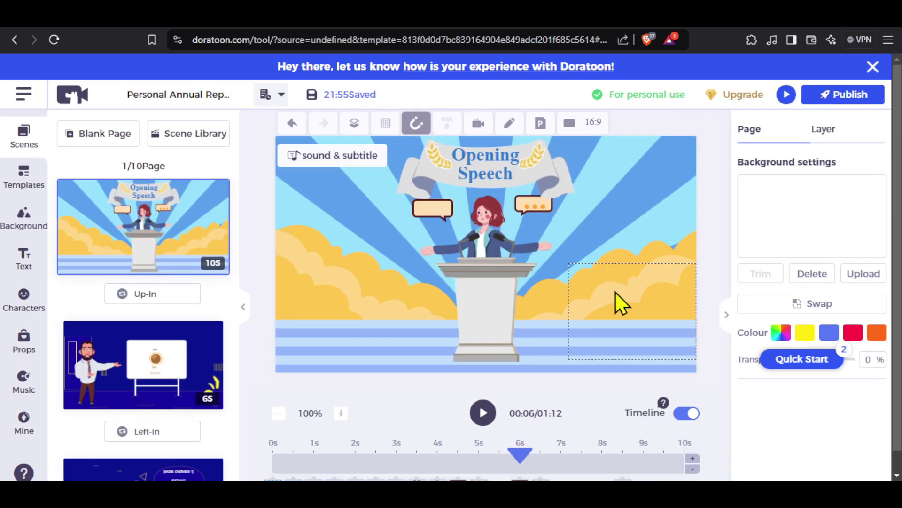
Export the video as 'Personal Annual Report' in MP4 at HD 720P.
{"action": "left_click", "coordinate": [839, 96]}
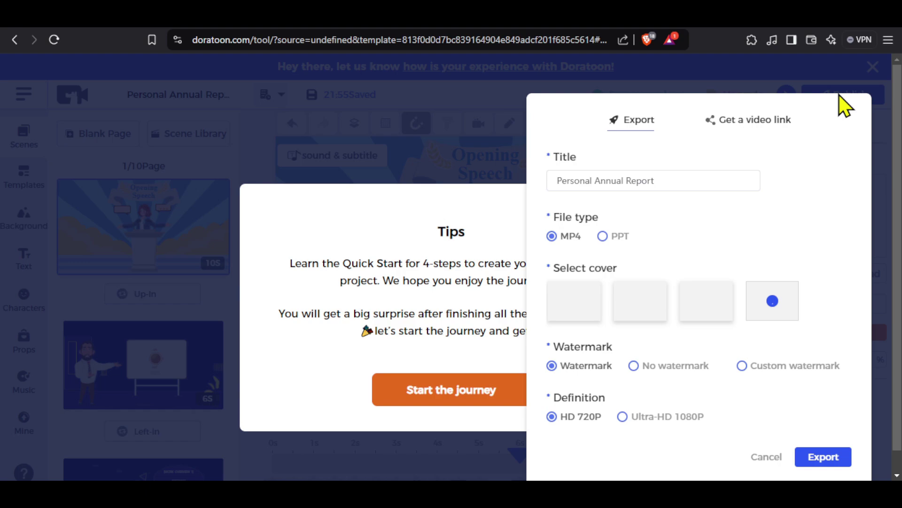
{"action": "triple_click", "coordinate": [616, 181]}
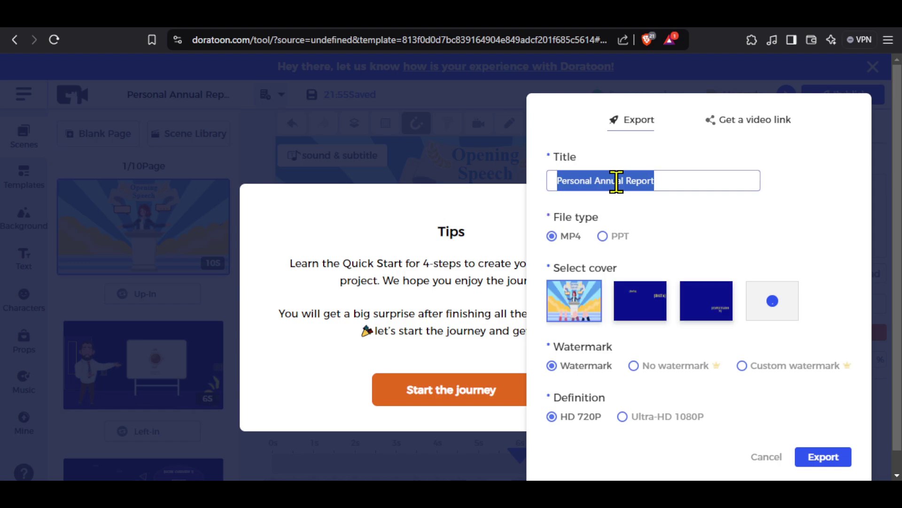
{"action": "left_click", "coordinate": [681, 180]}
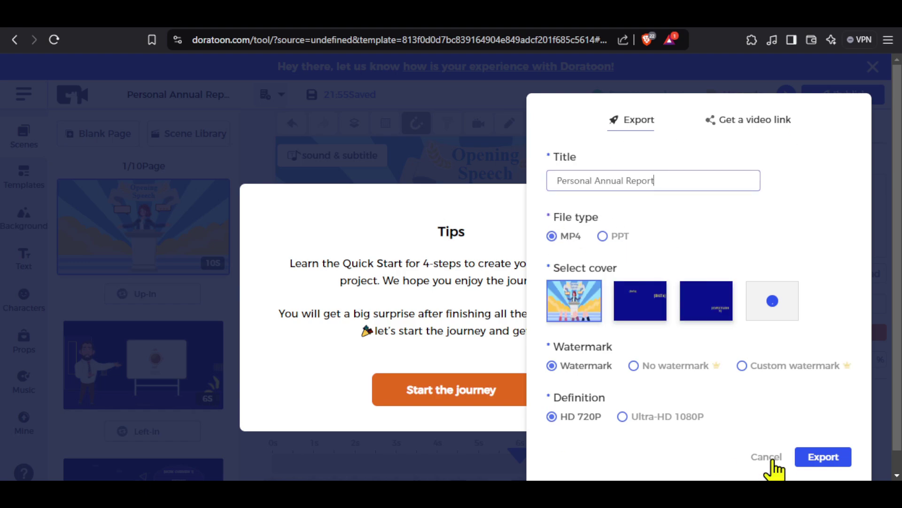
{"action": "left_click", "coordinate": [823, 455]}
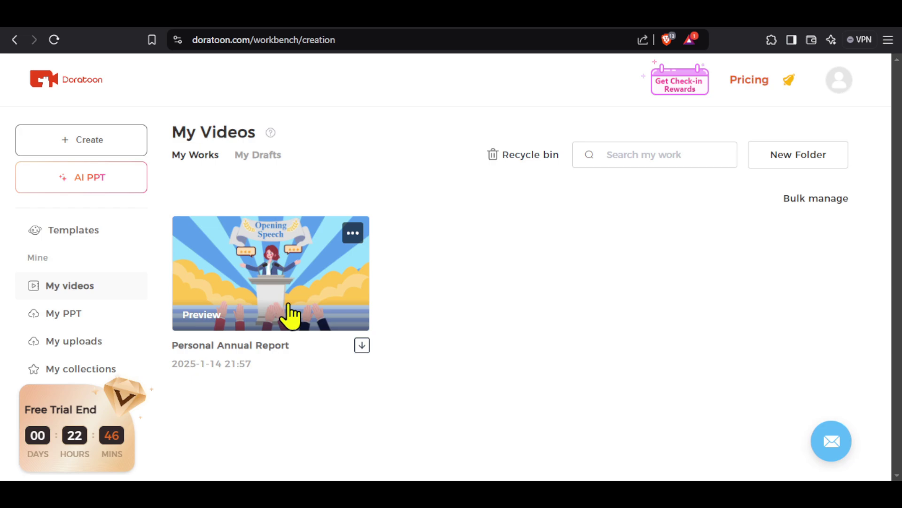
Show the options menu for the exported 'Personal Annual Report' video in My Videos.
{"action": "left_click", "coordinate": [353, 234]}
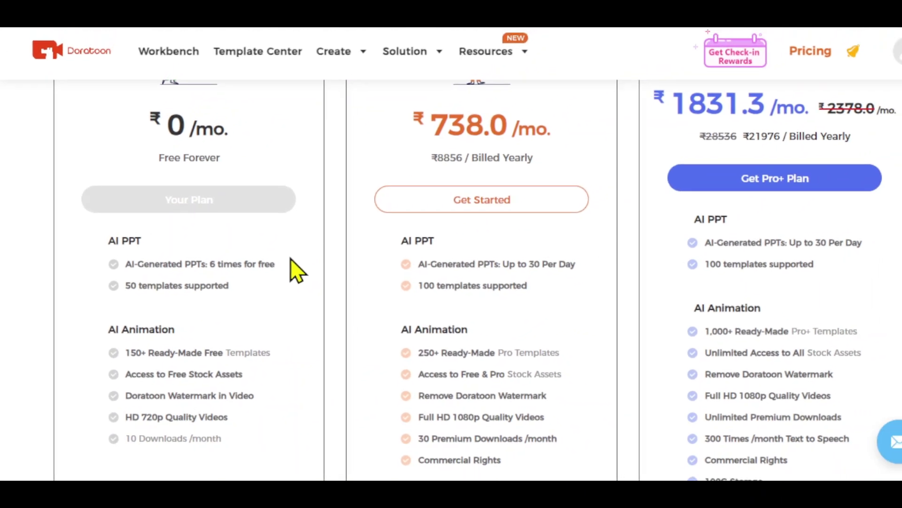
{"action": "scroll", "coordinate": [282, 284], "scroll_direction": "up", "scroll_amount": 7}
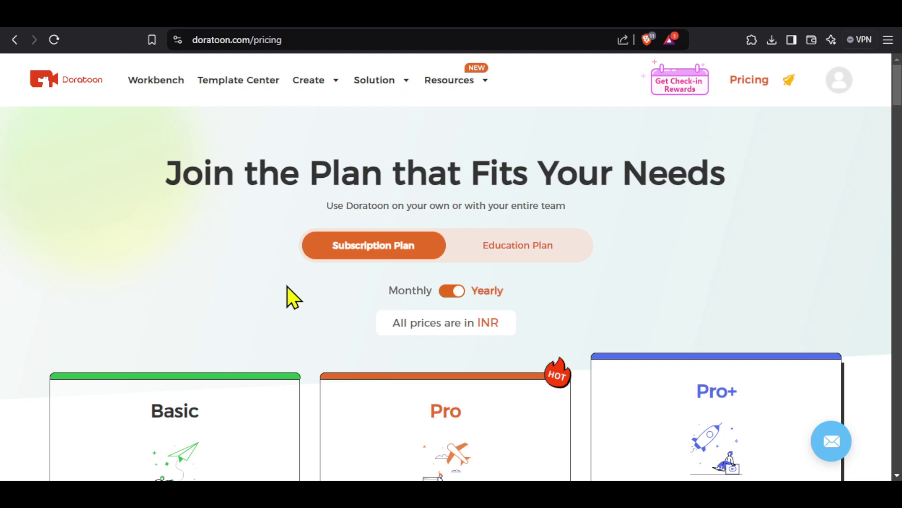
{"action": "scroll", "coordinate": [358, 308], "scroll_direction": "down", "scroll_amount": 3}
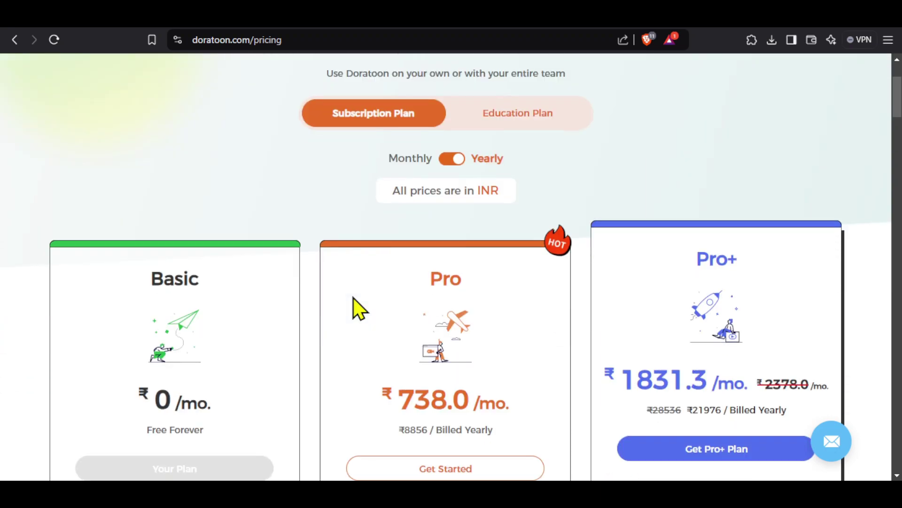
{"action": "scroll", "coordinate": [462, 164], "scroll_direction": "down", "scroll_amount": 1}
{"action": "scroll", "coordinate": [454, 171], "scroll_direction": "up", "scroll_amount": 2}
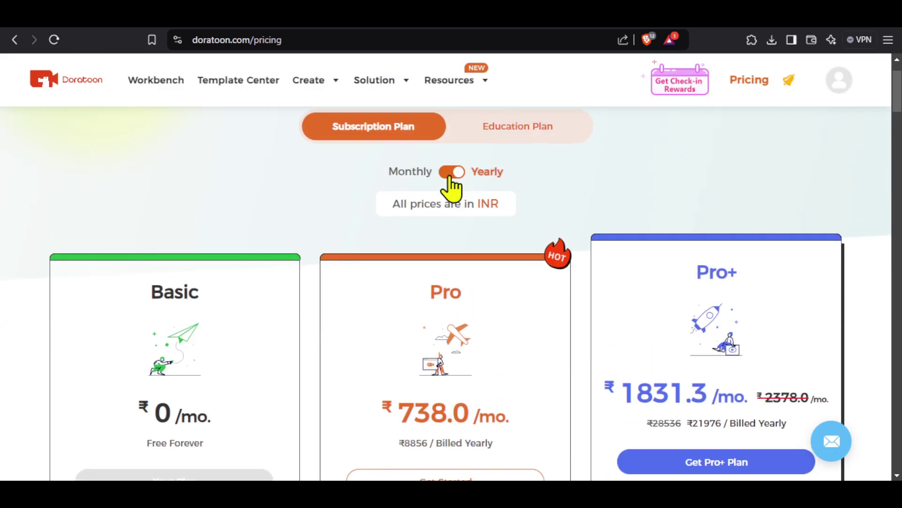
{"action": "left_click", "coordinate": [454, 174]}
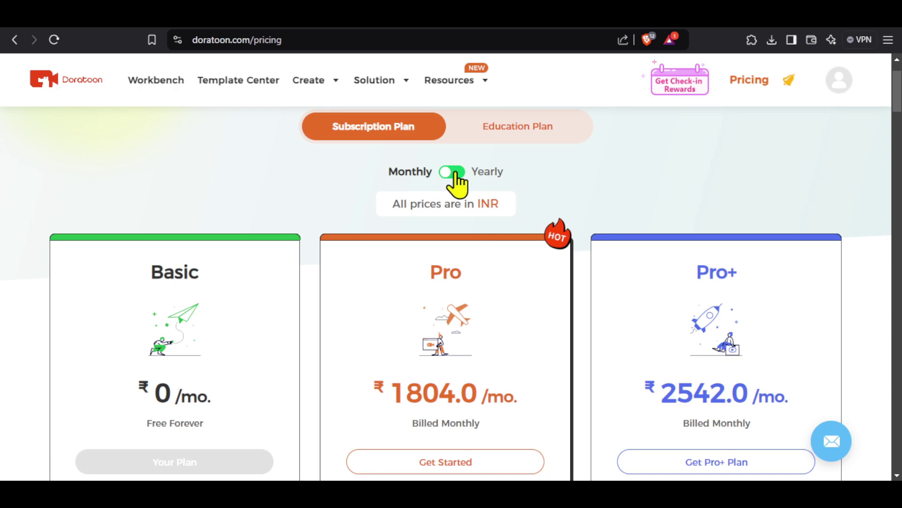
{"action": "left_click", "coordinate": [454, 175]}
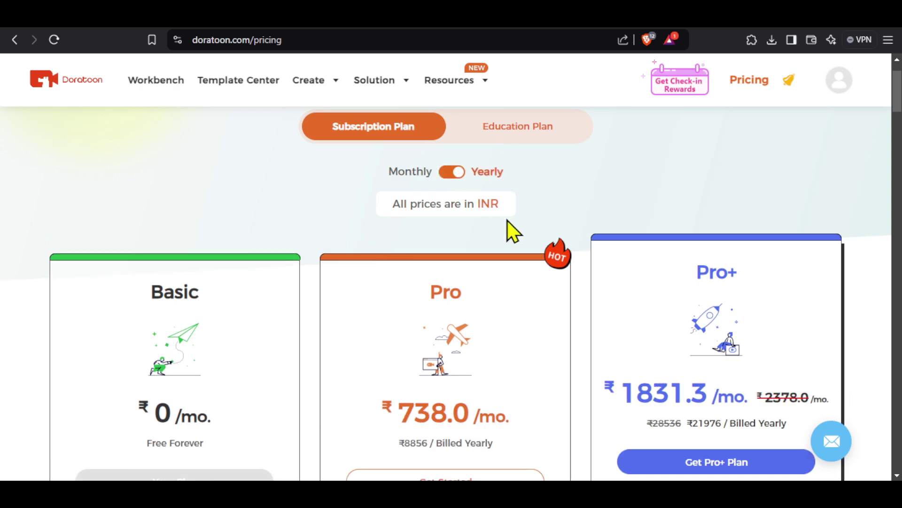